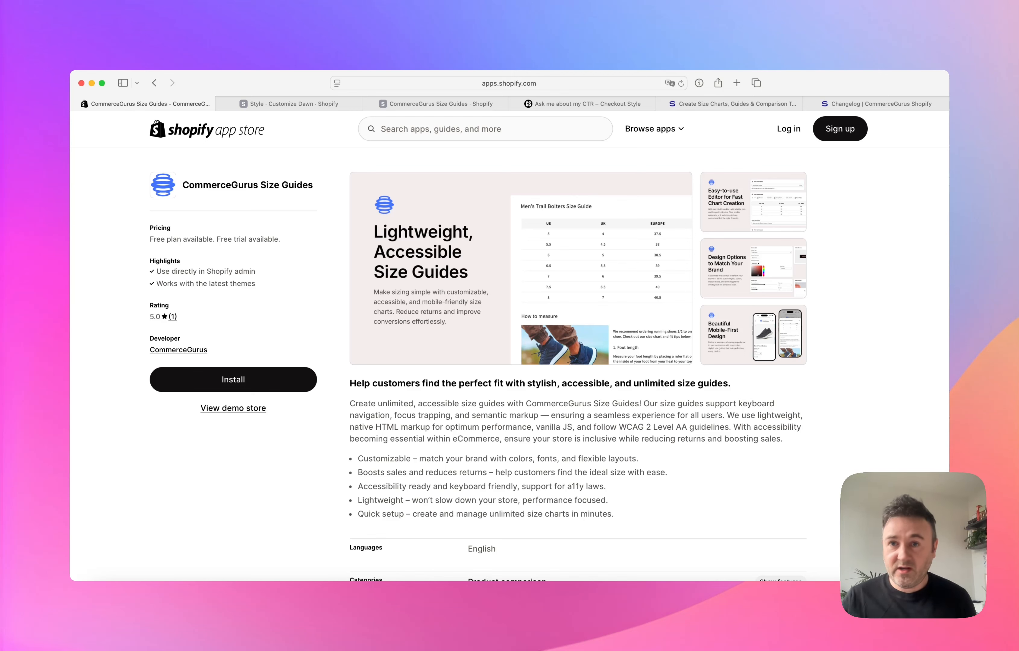
# In the Dawn theme editor, change the CommerceGurus Size Guides block's button label to "Size guide".
pyautogui.click(295, 107)
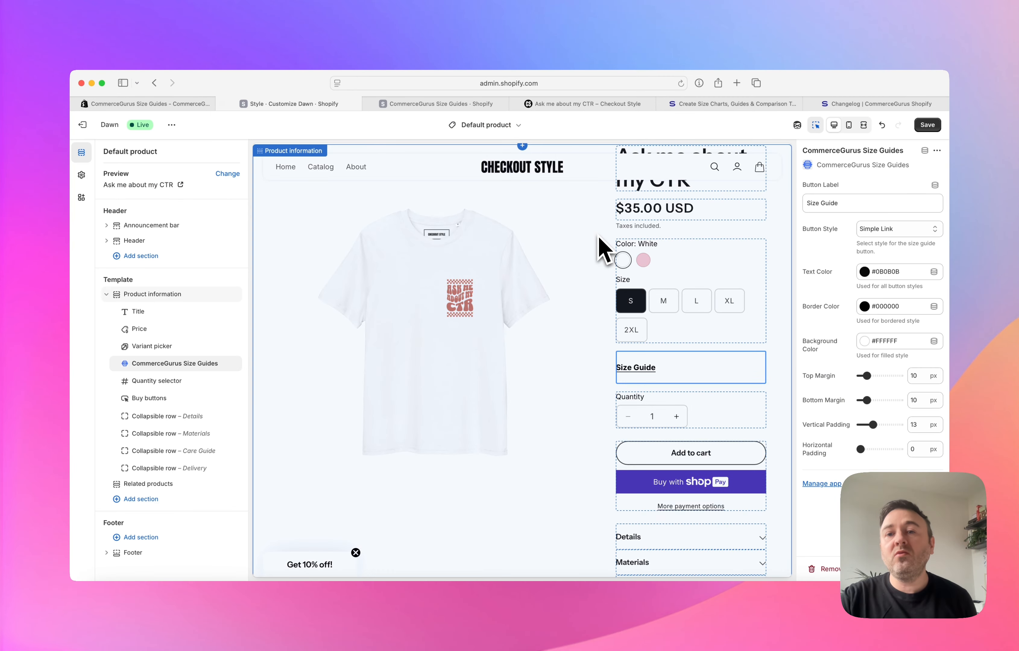
pyautogui.scroll(2, 603, 247)
pyautogui.scroll(-2, 603, 247)
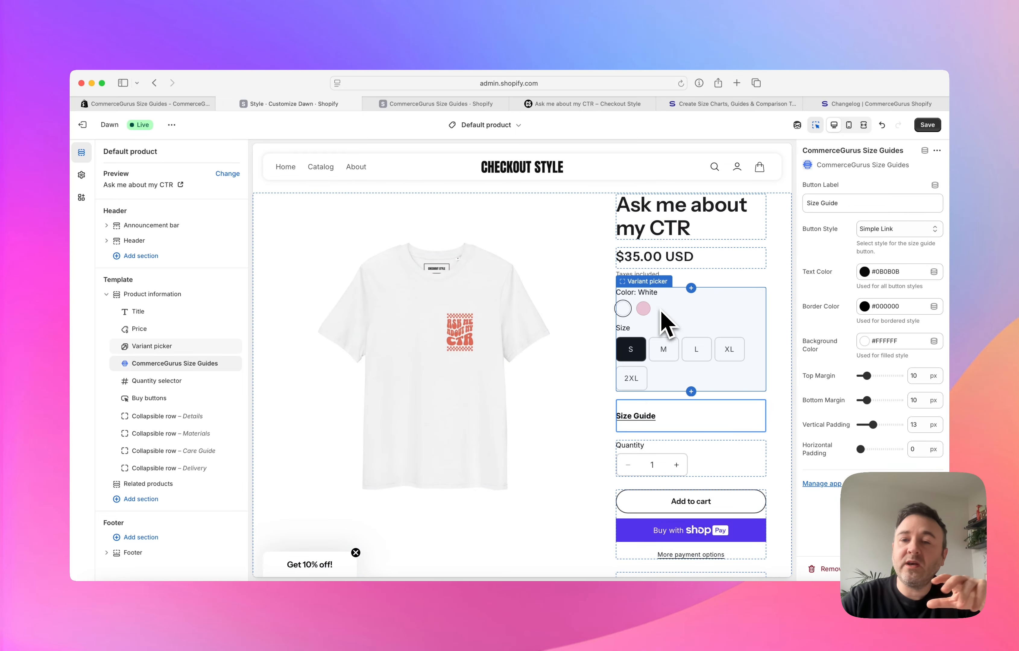
pyautogui.scroll(-1, 666, 420)
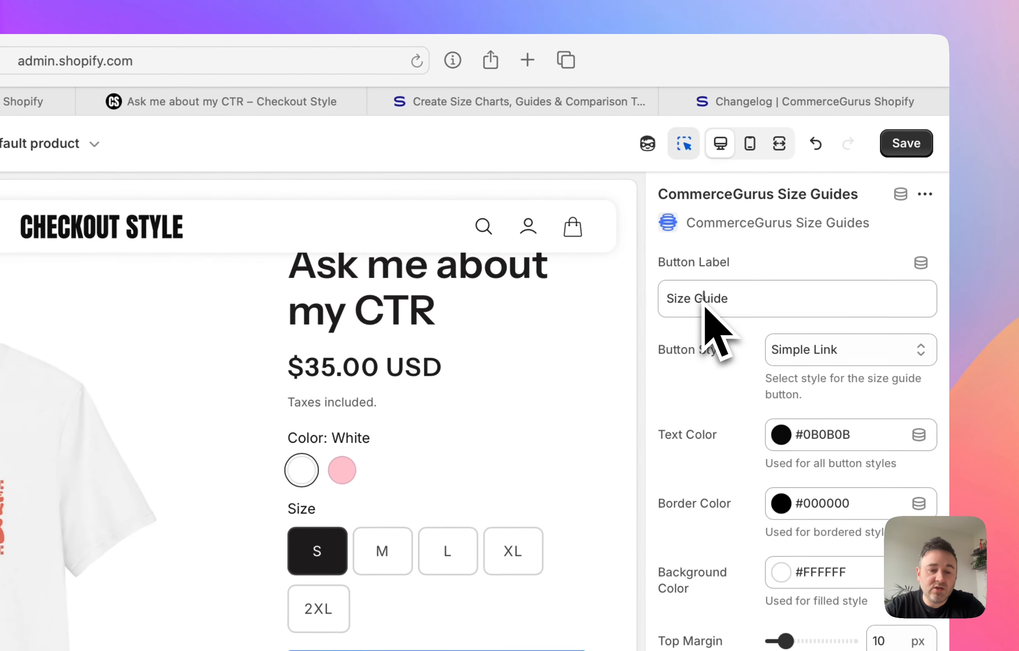
pyautogui.click(824, 204)
pyautogui.press('BackSpace')
pyautogui.write('g')
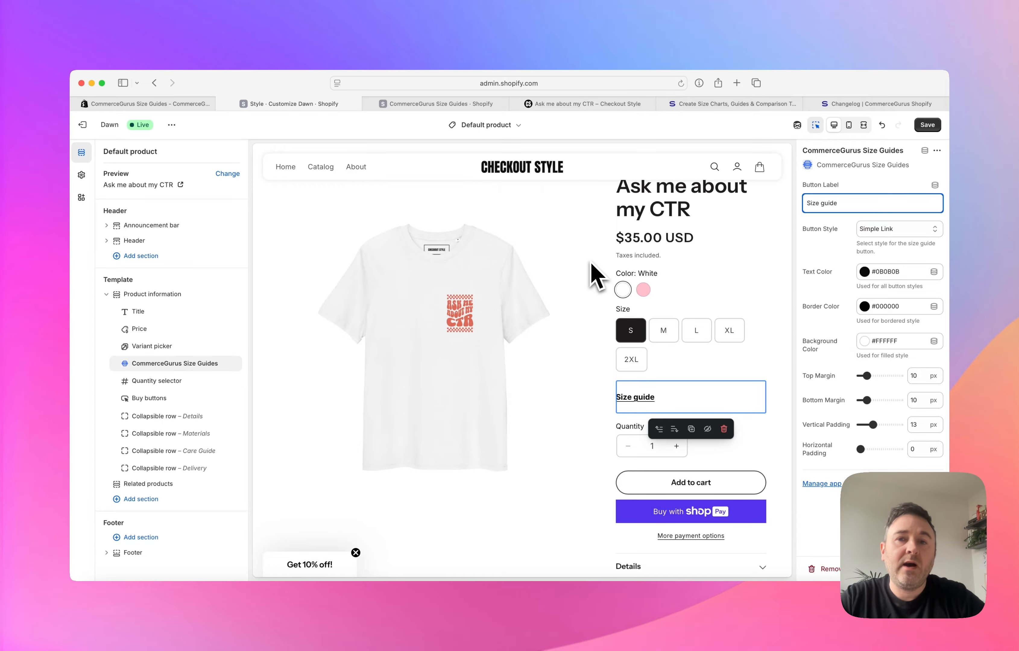
# In the T-shirts Size Guide table, set the length for size S to 70 and move the Length column after the Size column.
pyautogui.click(428, 107)
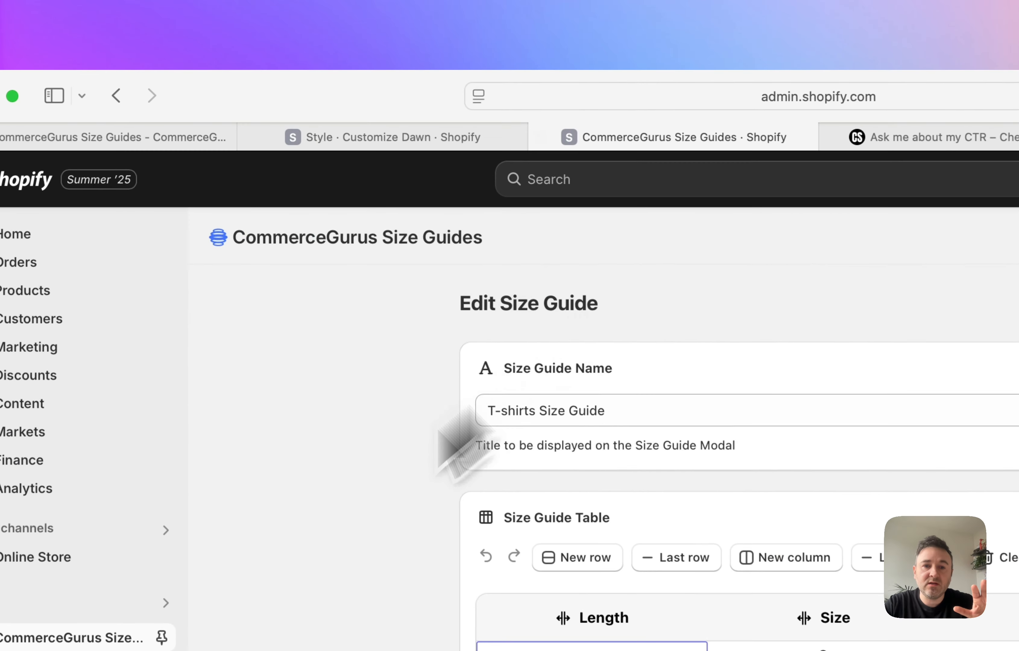
pyautogui.scroll(-2, 364, 341)
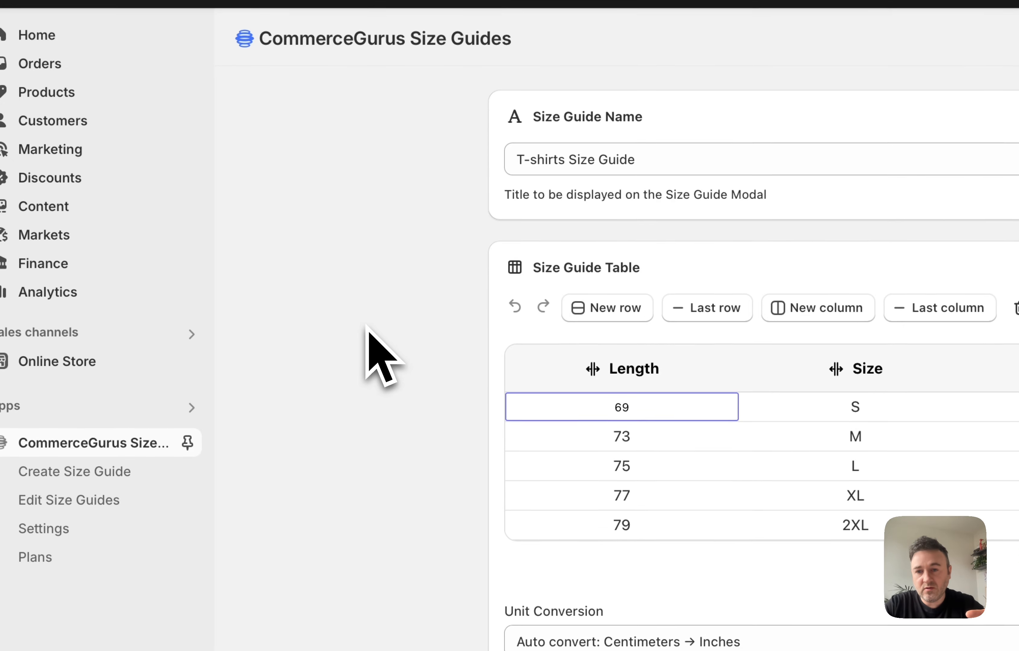
pyautogui.scroll(-2, 380, 326)
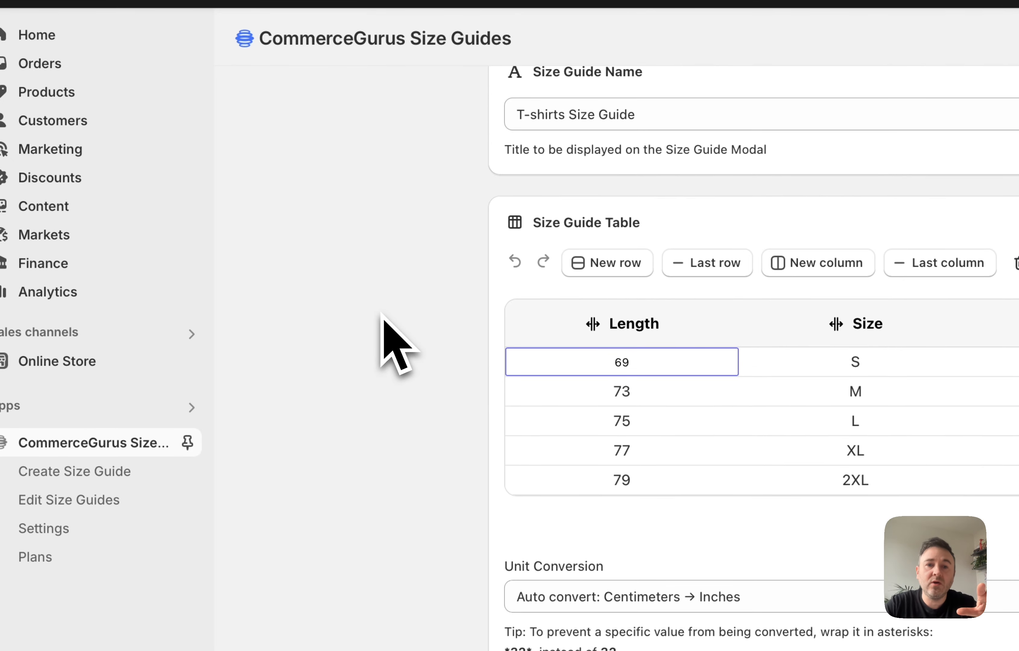
pyautogui.click(650, 372)
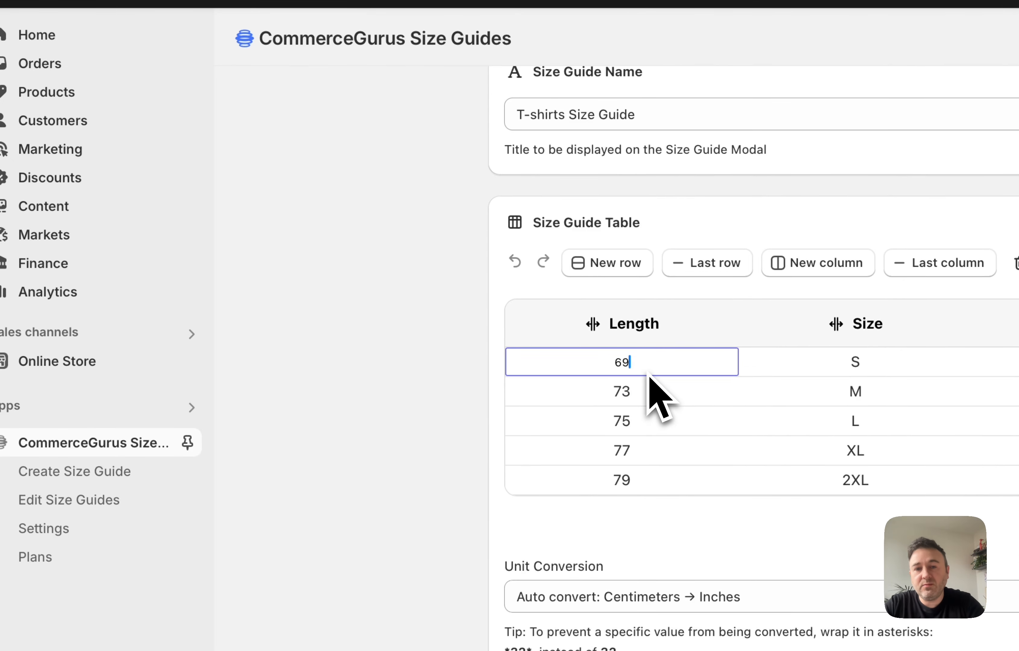
pyautogui.press('BackSpace')
pyautogui.press('BackSpace')
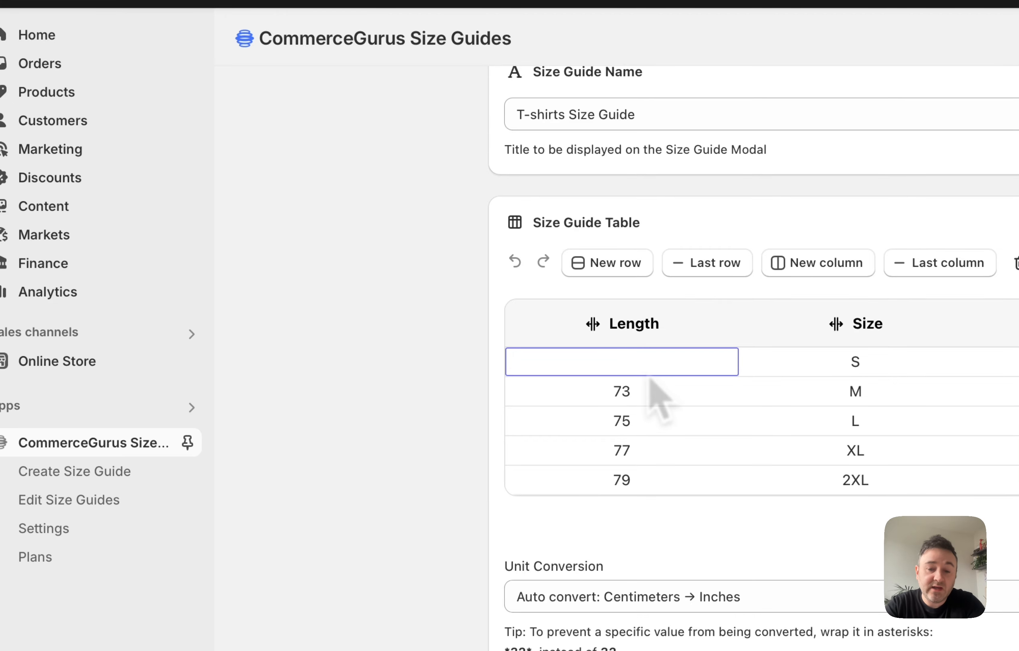
pyautogui.write('70')
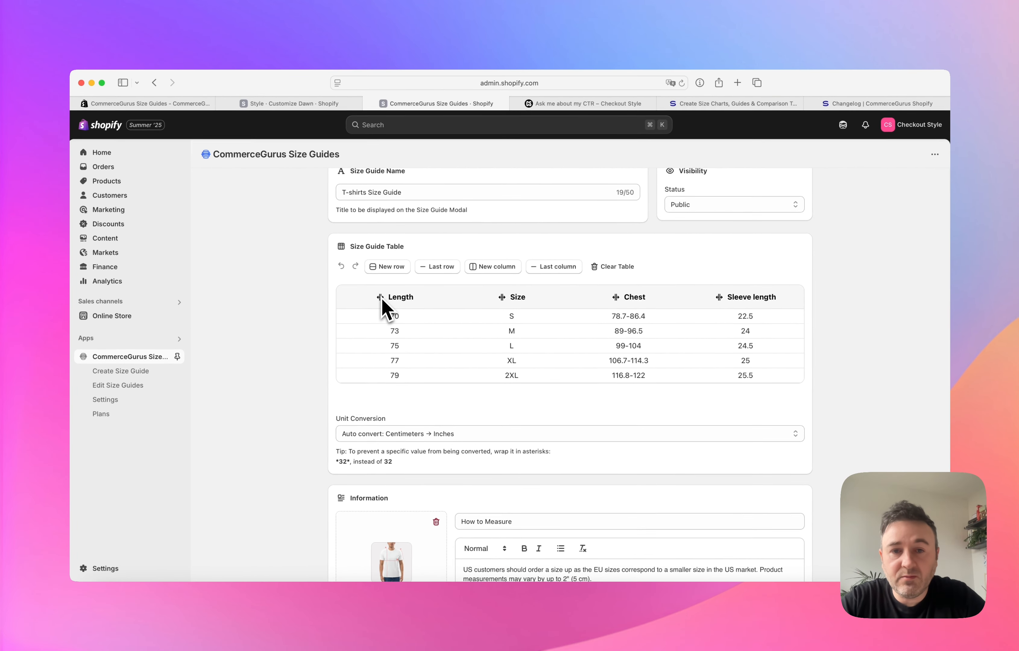
pyautogui.moveTo(409, 301); pyautogui.dragTo(528, 296)
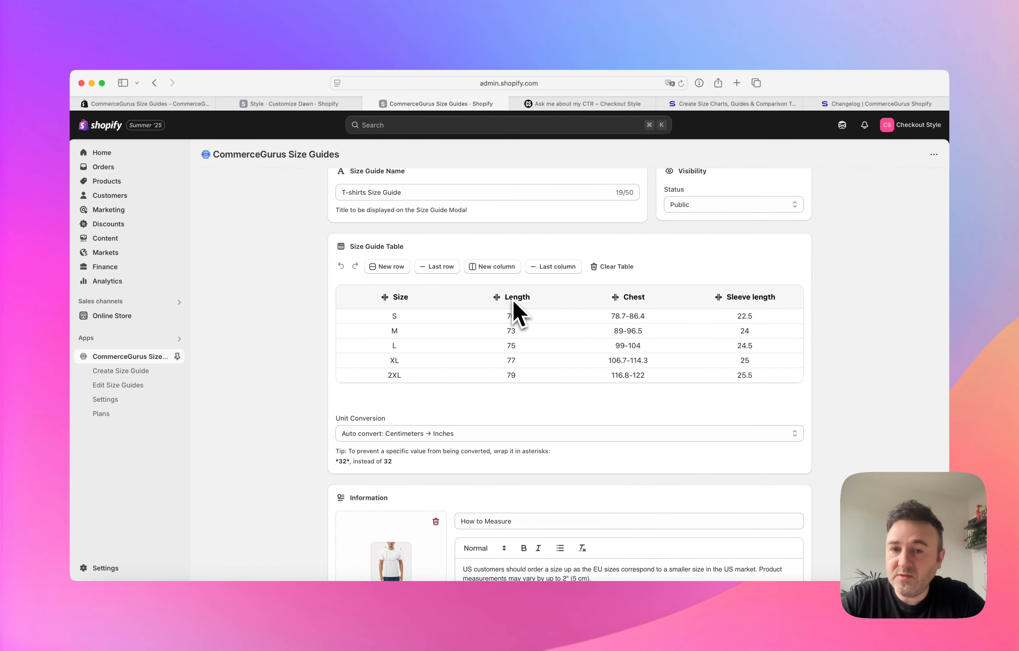
pyautogui.moveTo(371, 315)
pyautogui.mouseDown()
pyautogui.moveTo(360, 345)
pyautogui.moveTo(363, 319)
pyautogui.mouseUp()
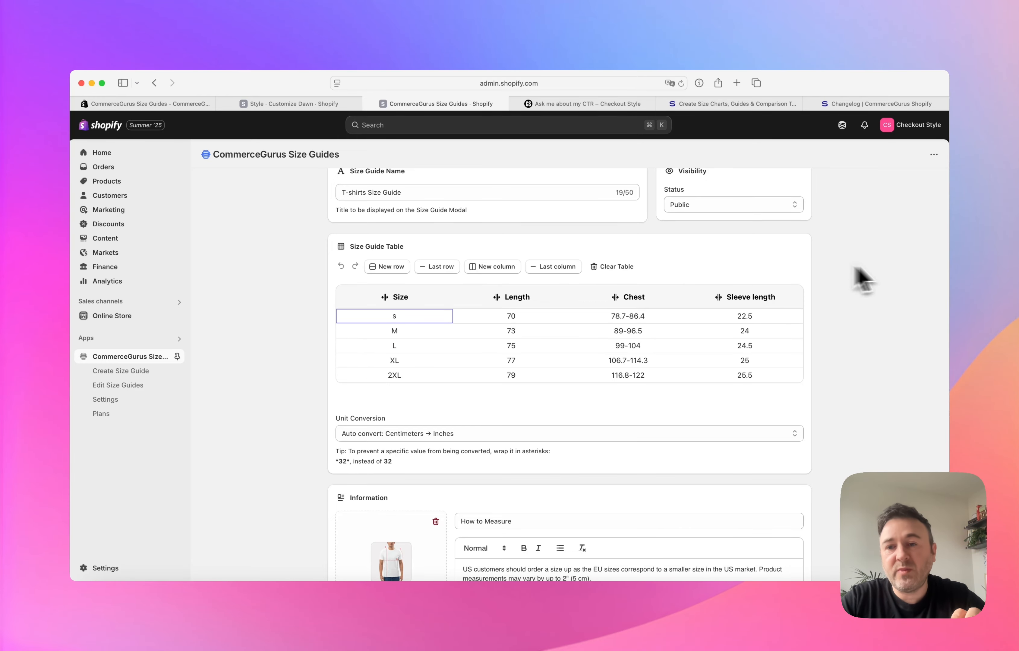
# Review the size guide's table, unit conversion setting, How to Measure information and associated products and product types.
pyautogui.scroll(2, 873, 280)
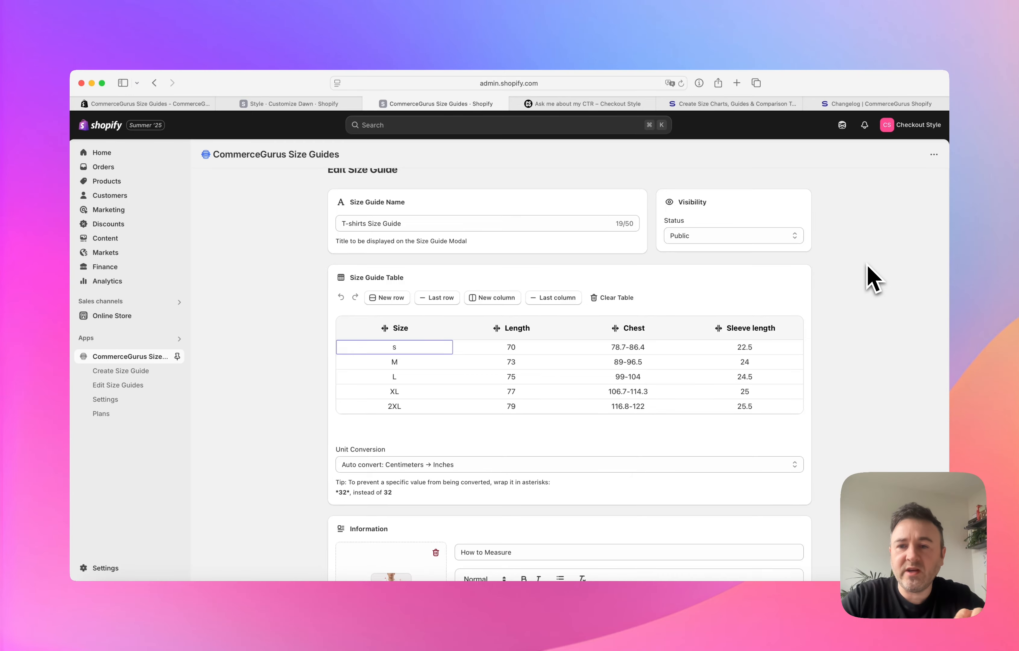
pyautogui.scroll(-1, 685, 253)
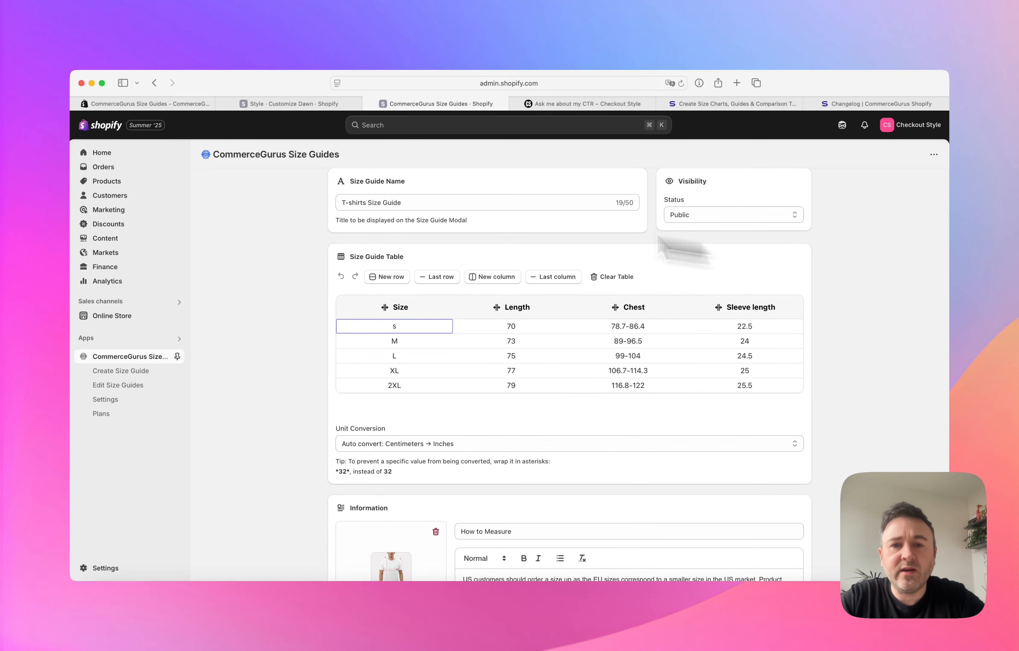
pyautogui.scroll(-4, 385, 424)
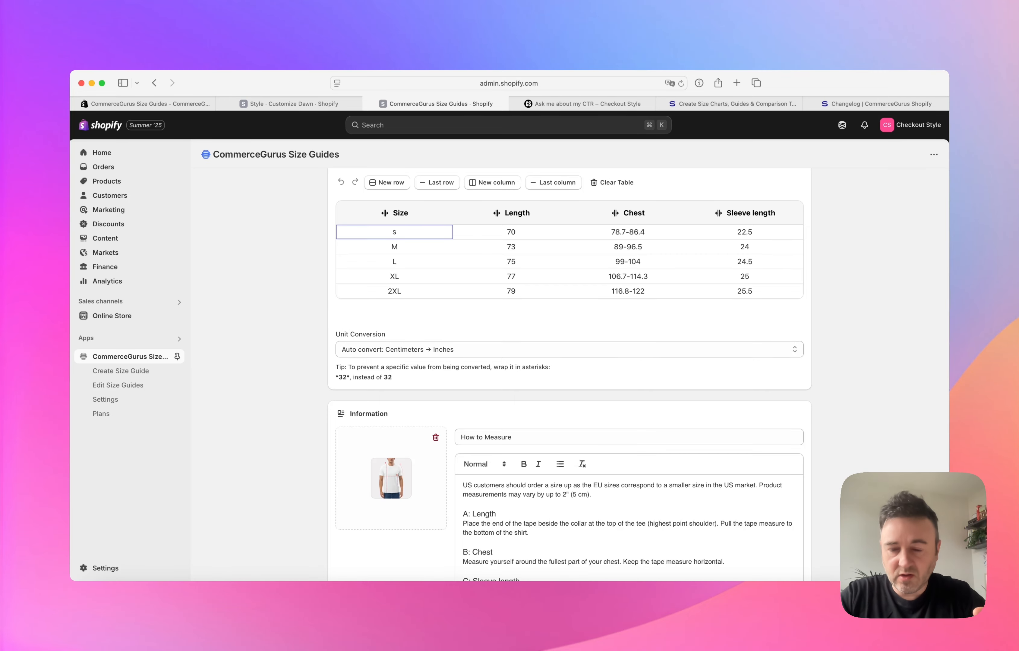
pyautogui.scroll(-1, 313, 326)
pyautogui.scroll(2, 313, 325)
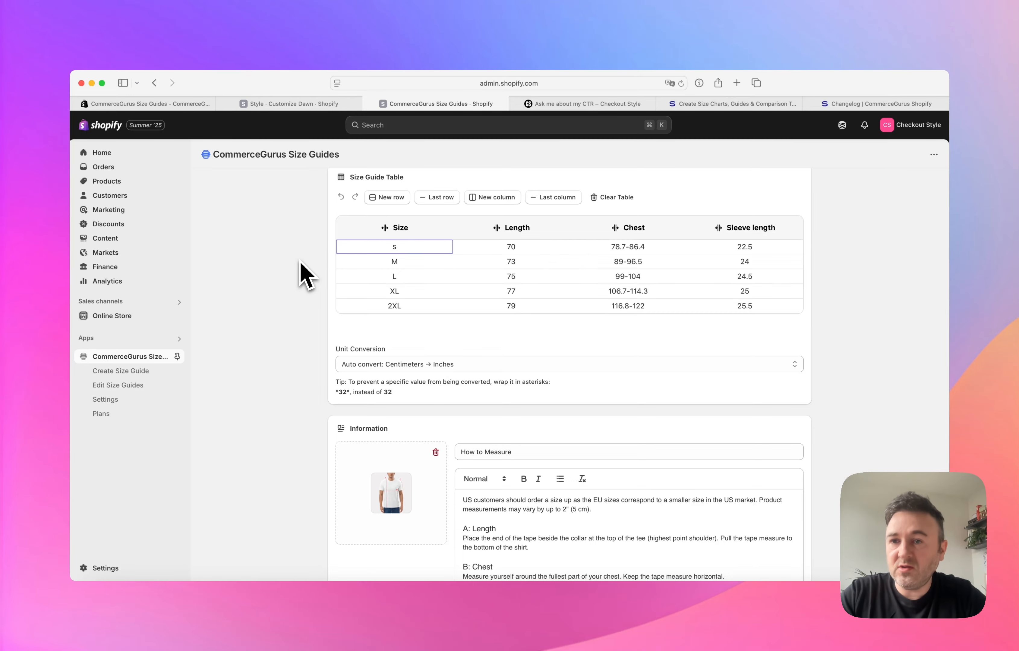
pyautogui.scroll(-10, 305, 274)
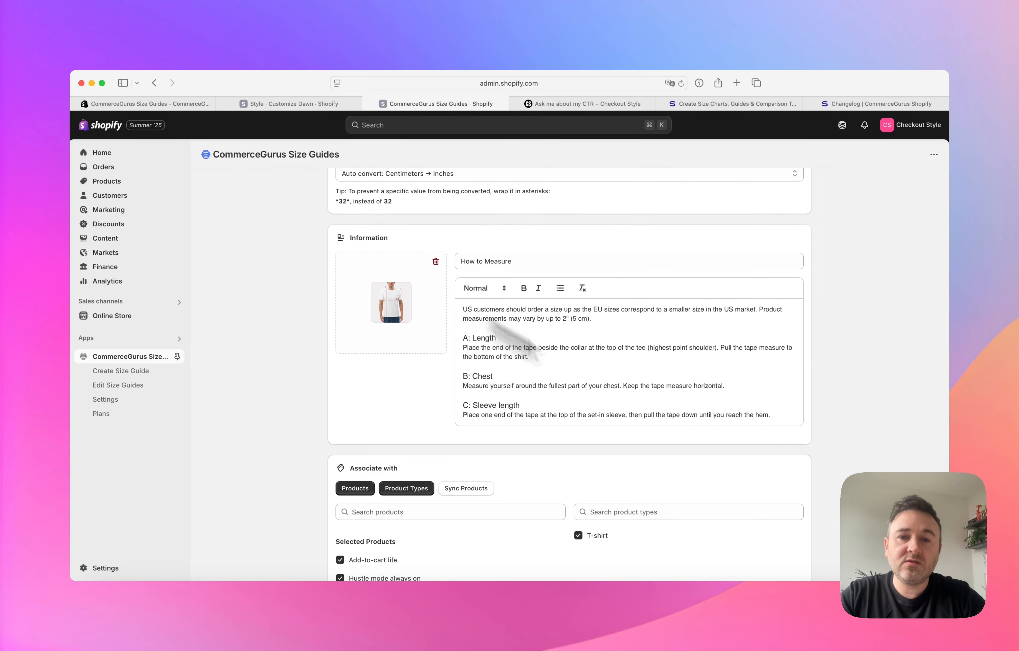
pyautogui.scroll(-2, 564, 371)
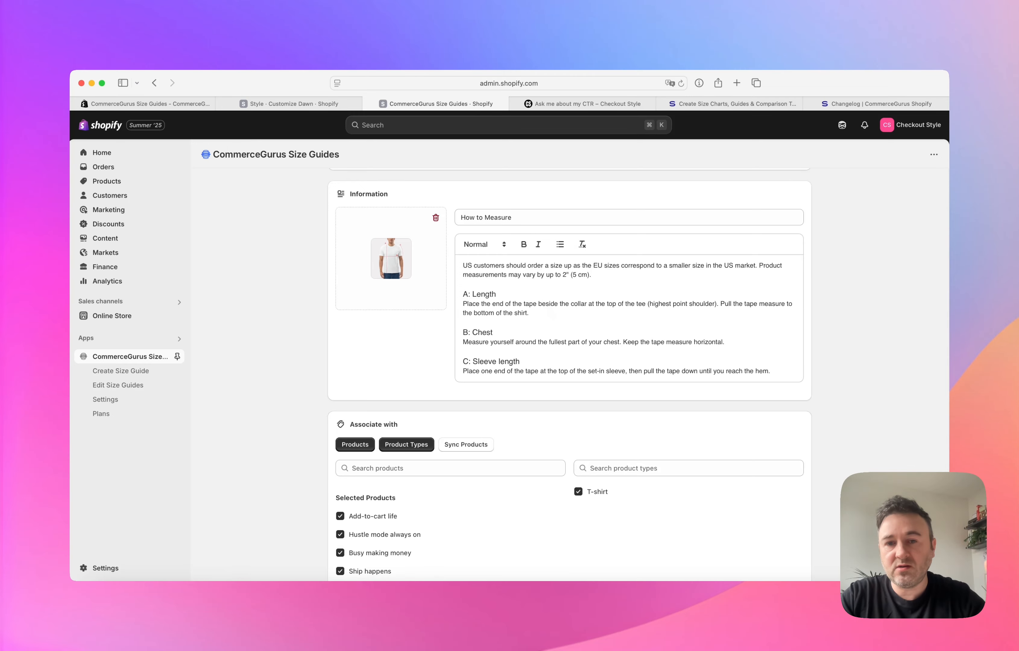
pyautogui.scroll(-4, 283, 317)
pyautogui.scroll(-1, 286, 323)
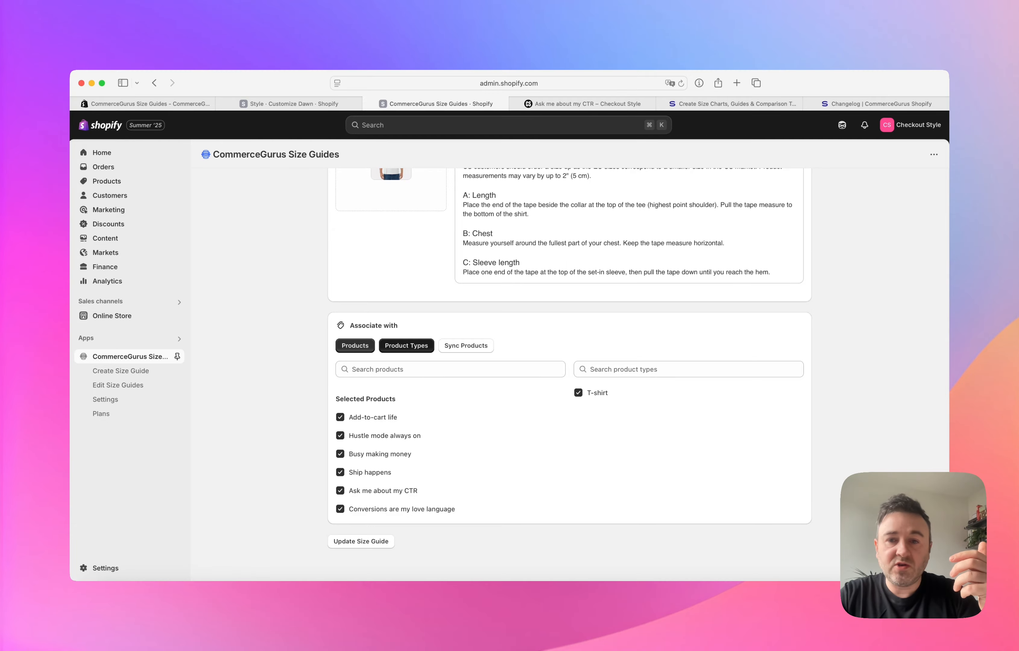
pyautogui.scroll(3, 473, 283)
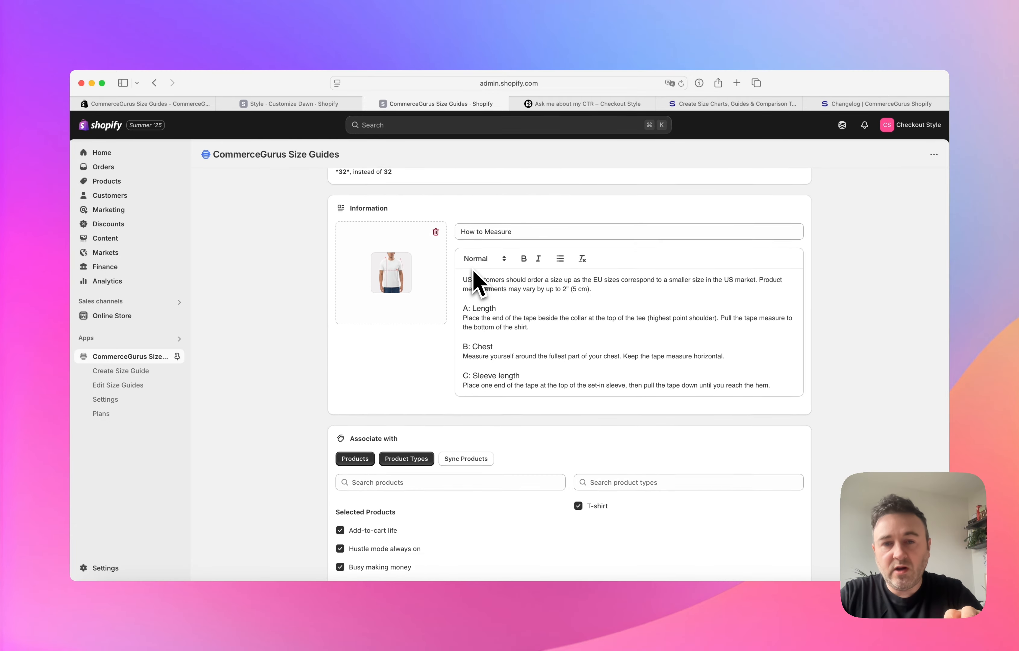
pyautogui.scroll(5, 472, 272)
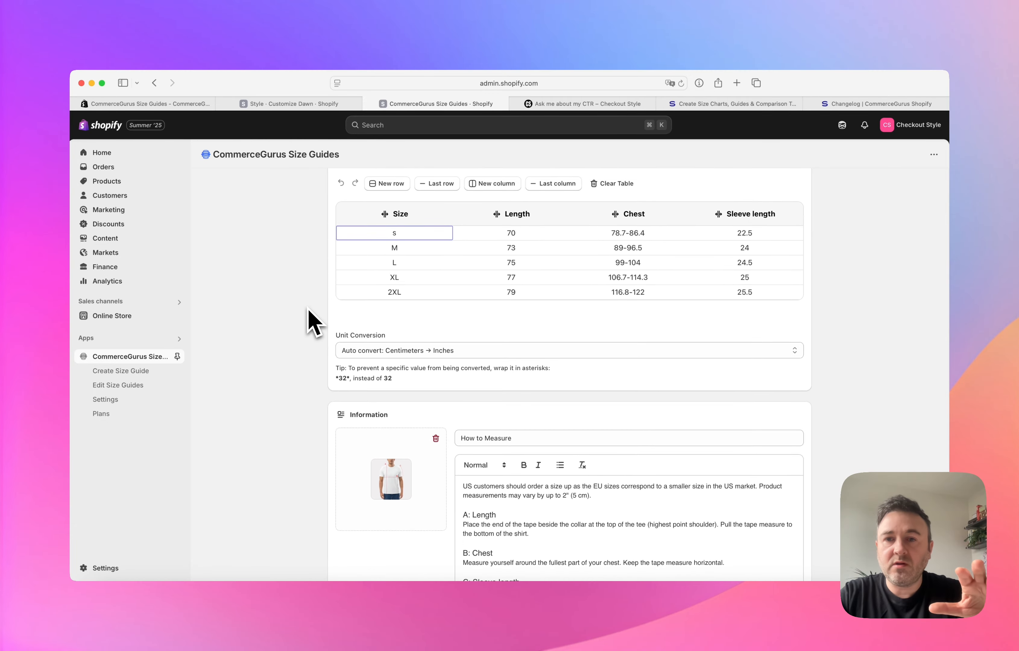
pyautogui.scroll(3, 309, 311)
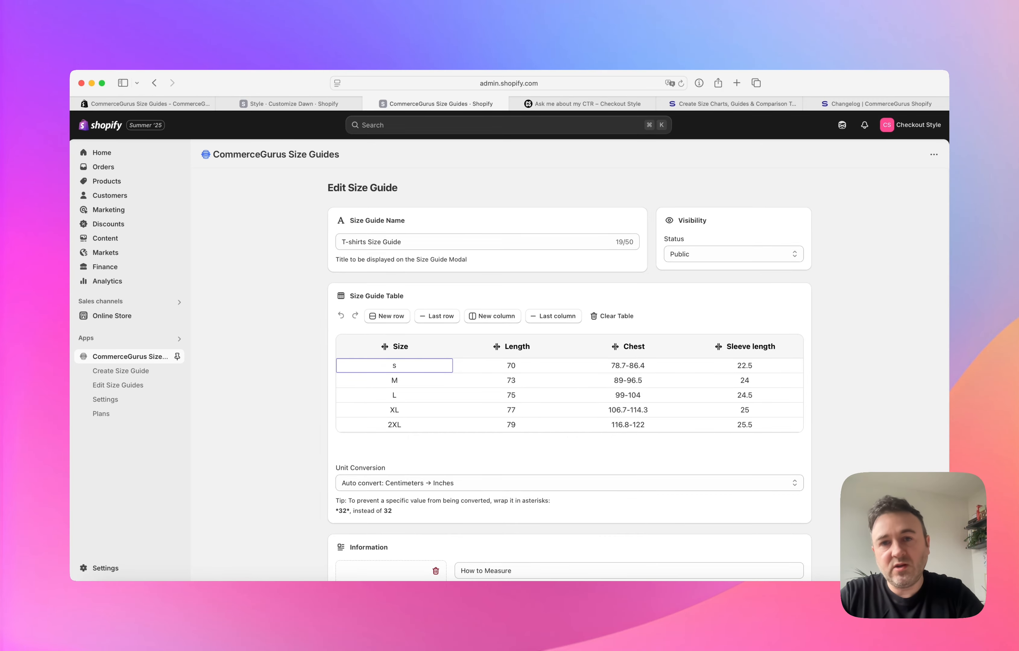
# On the live "Ask me about my CTR" product page, open the size guide popup to inspect it and close it.
pyautogui.click(597, 104)
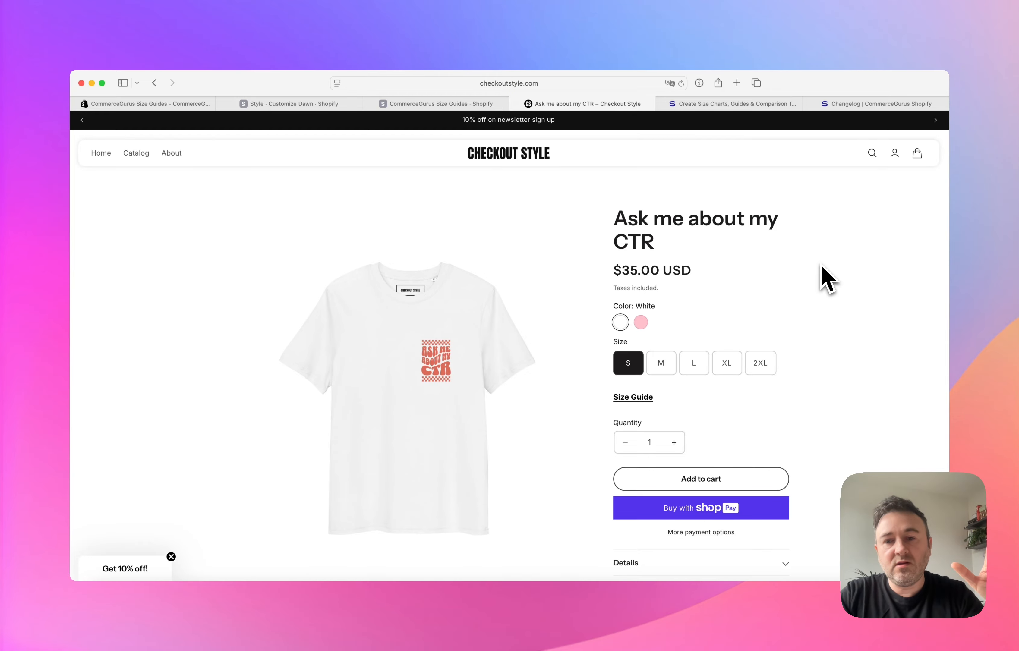
pyautogui.scroll(-1, 820, 264)
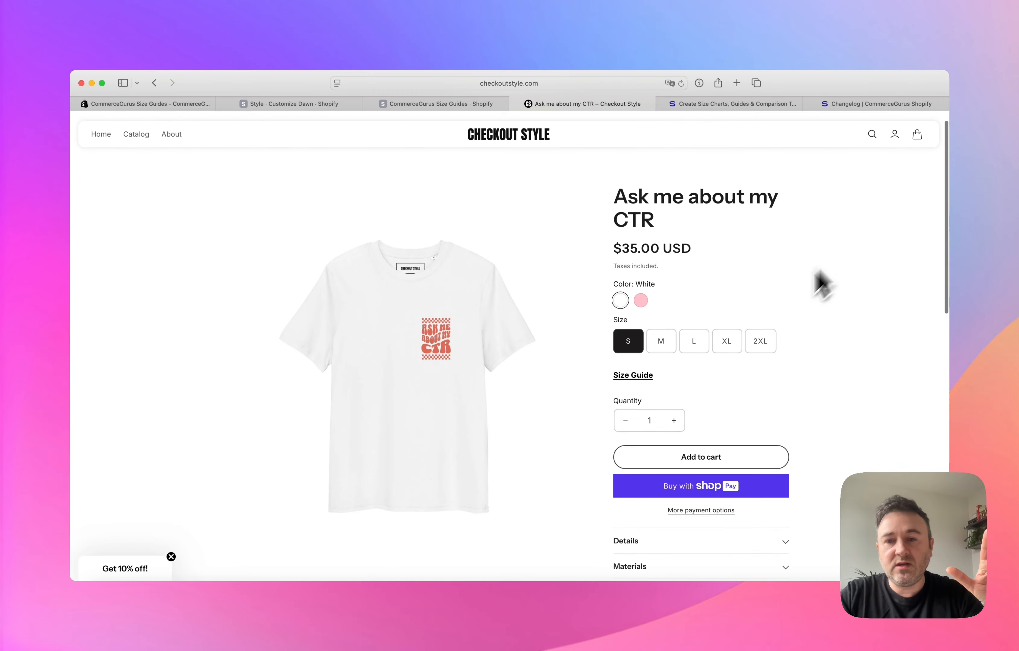
pyautogui.click(633, 376)
pyautogui.click(614, 164)
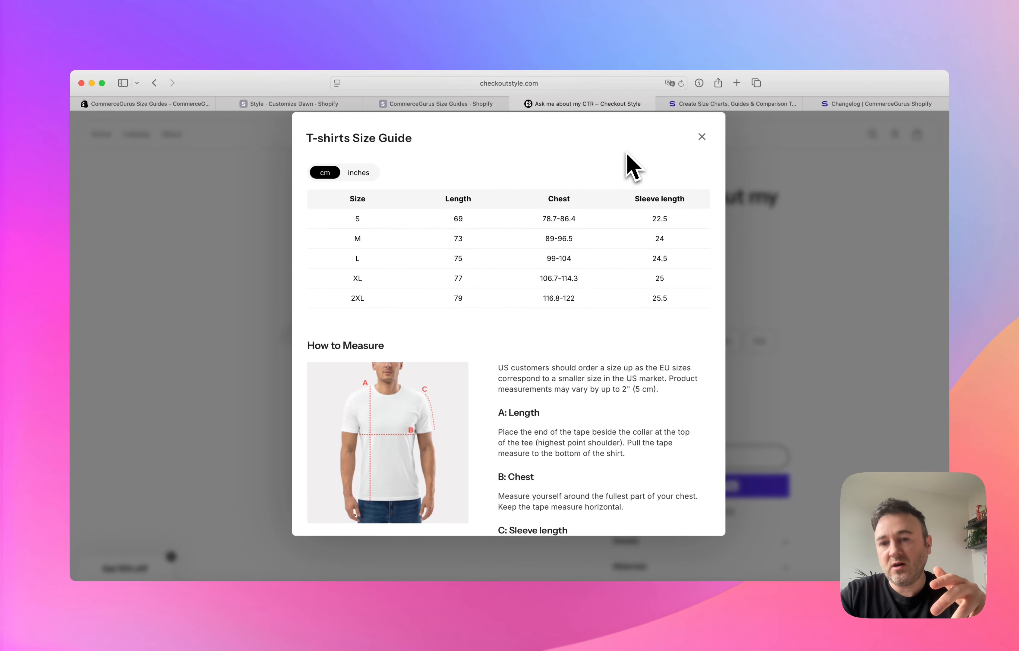
pyautogui.click(702, 137)
# Read the CommerceGurus Size Guides web page from its feature overview through the accessibility section to the business benefits.
pyautogui.click(713, 104)
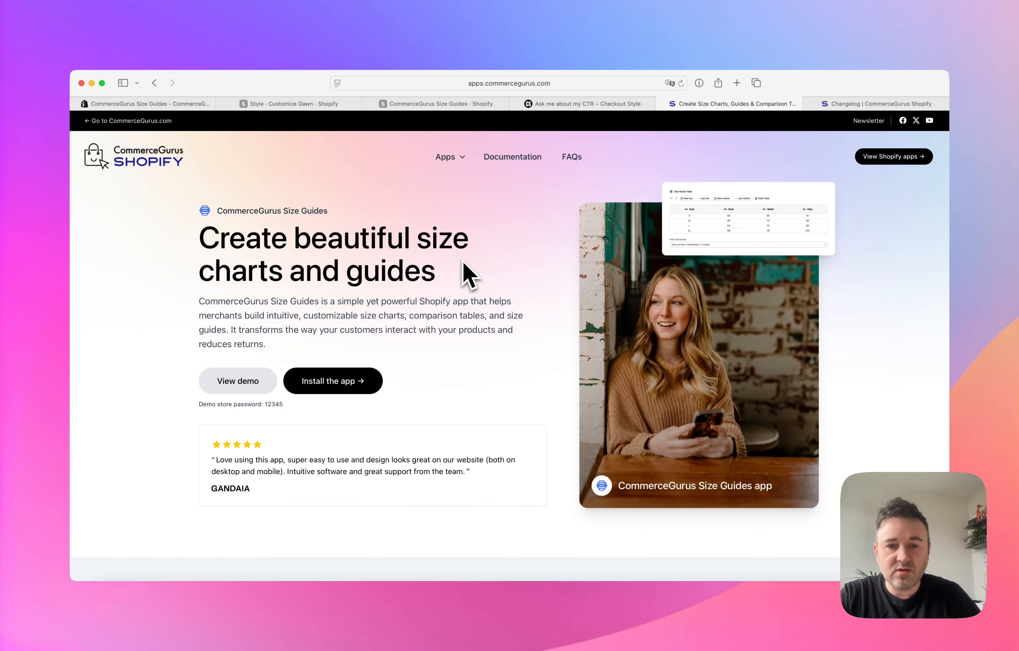
pyautogui.scroll(-10, 464, 267)
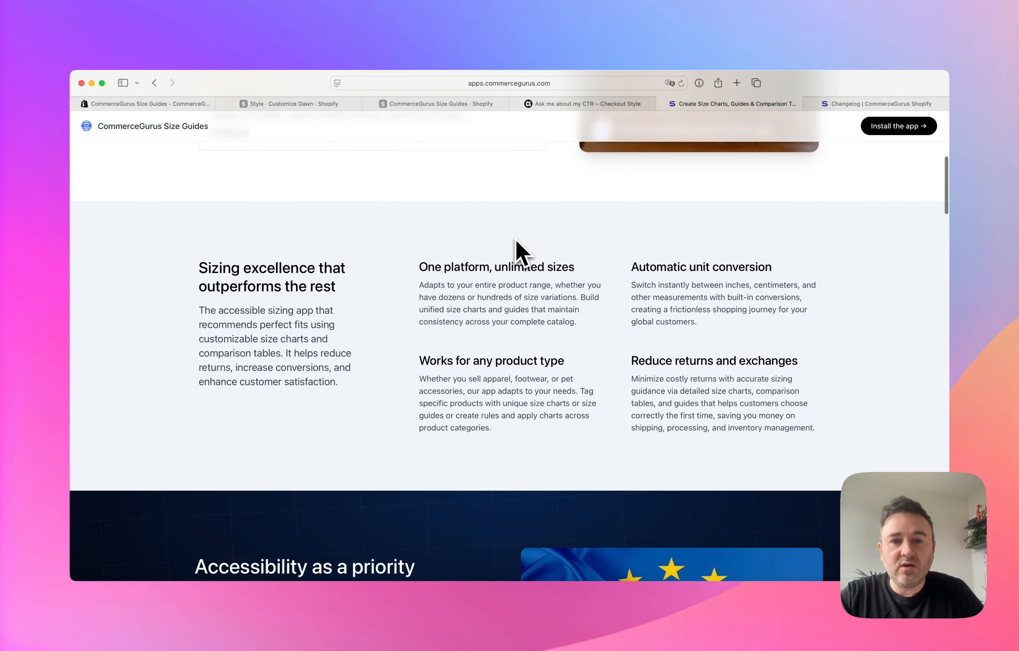
pyautogui.scroll(-3, 515, 241)
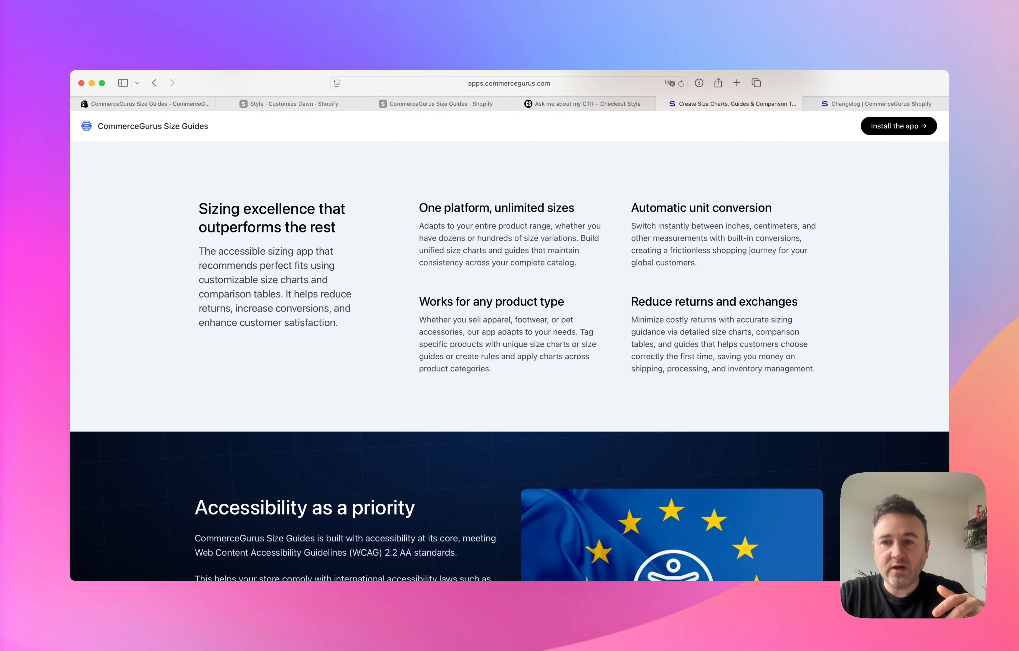
pyautogui.scroll(-8, 510, 347)
pyautogui.scroll(6, 510, 347)
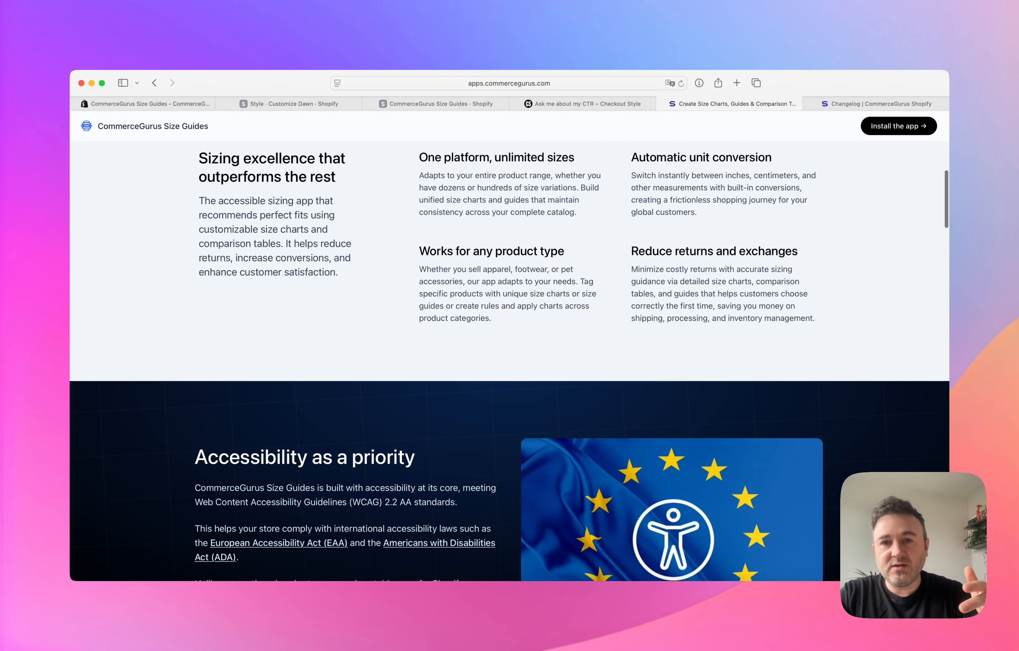
pyautogui.scroll(-6, 514, 239)
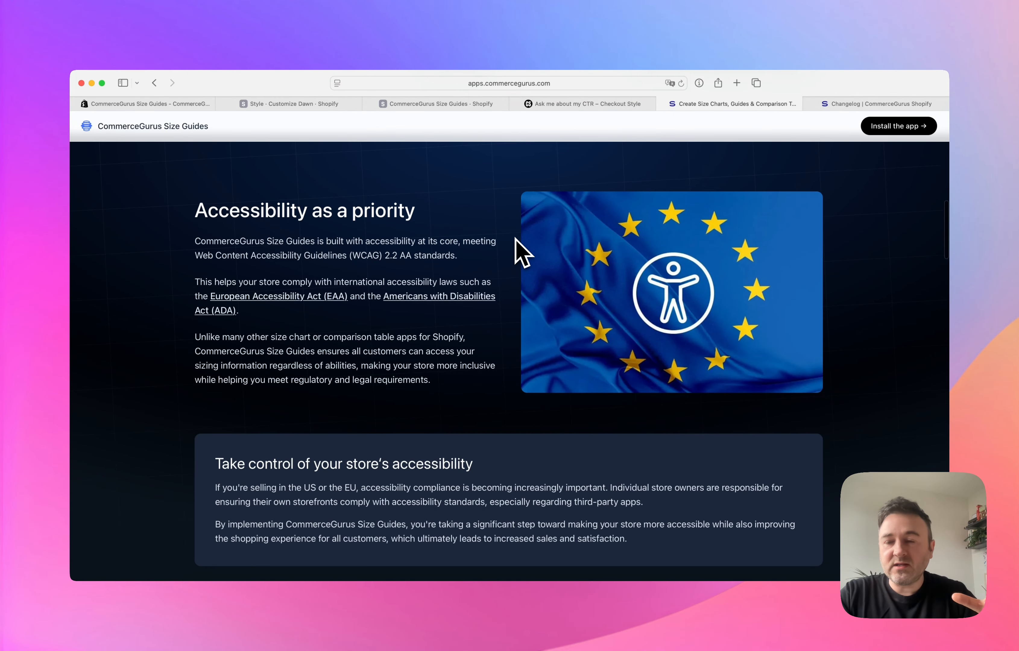
pyautogui.scroll(-3, 514, 239)
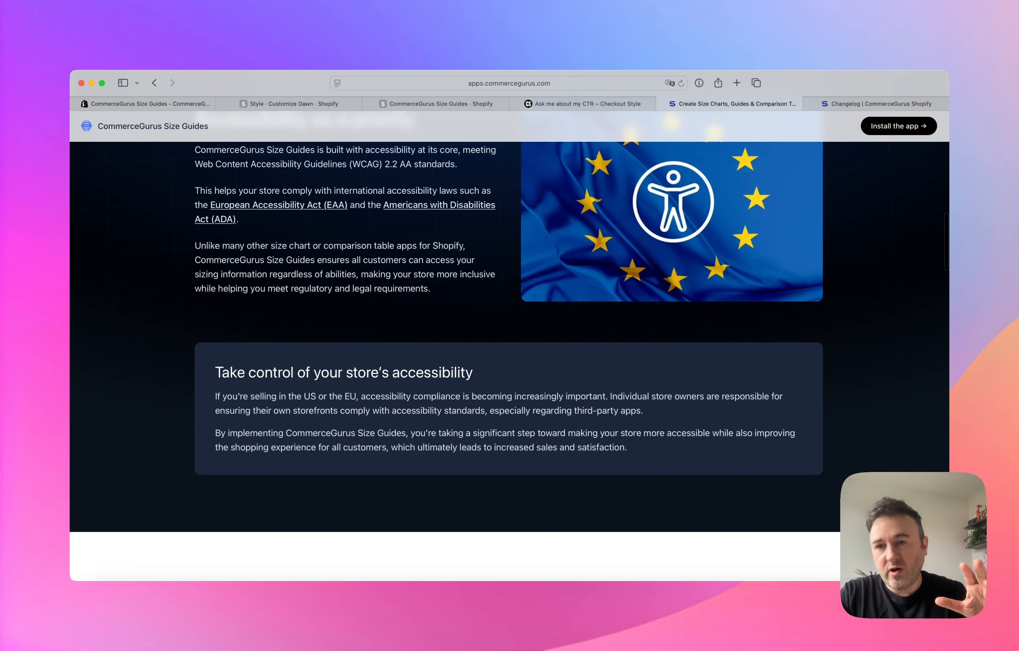
pyautogui.scroll(-5, 682, 227)
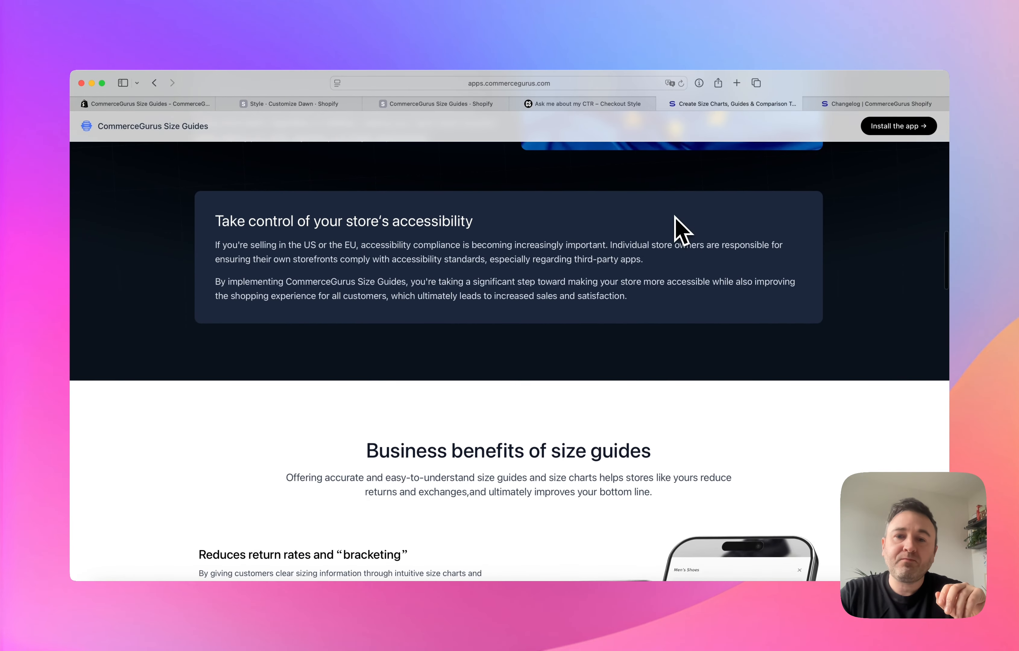
# Open the CommerceGurus Shopify changelog page and look through the latest app updates.
pyautogui.click(852, 104)
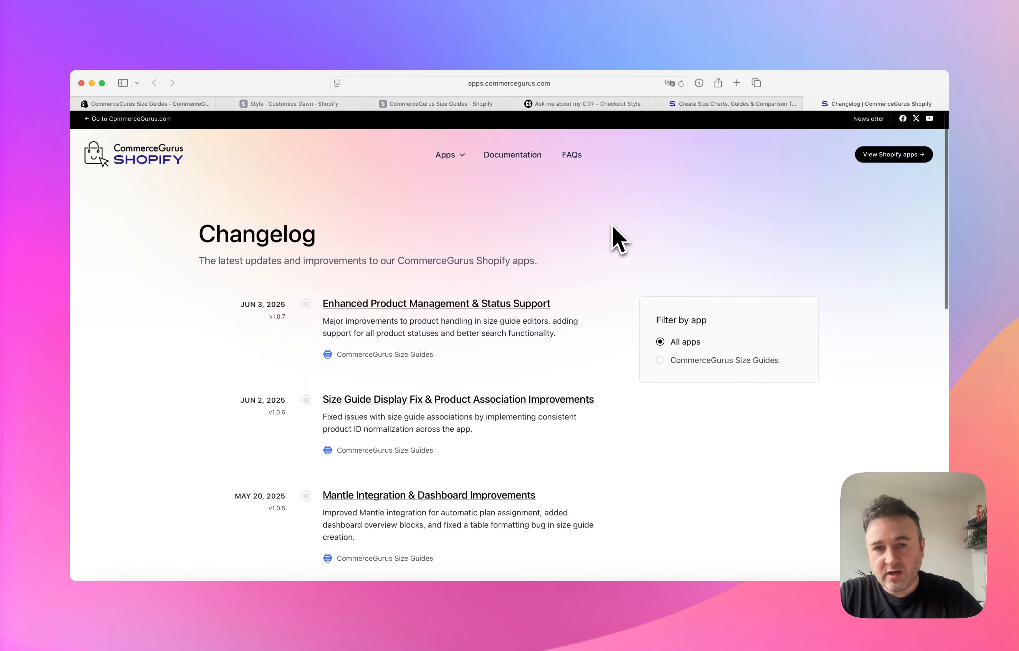
pyautogui.scroll(-4, 612, 226)
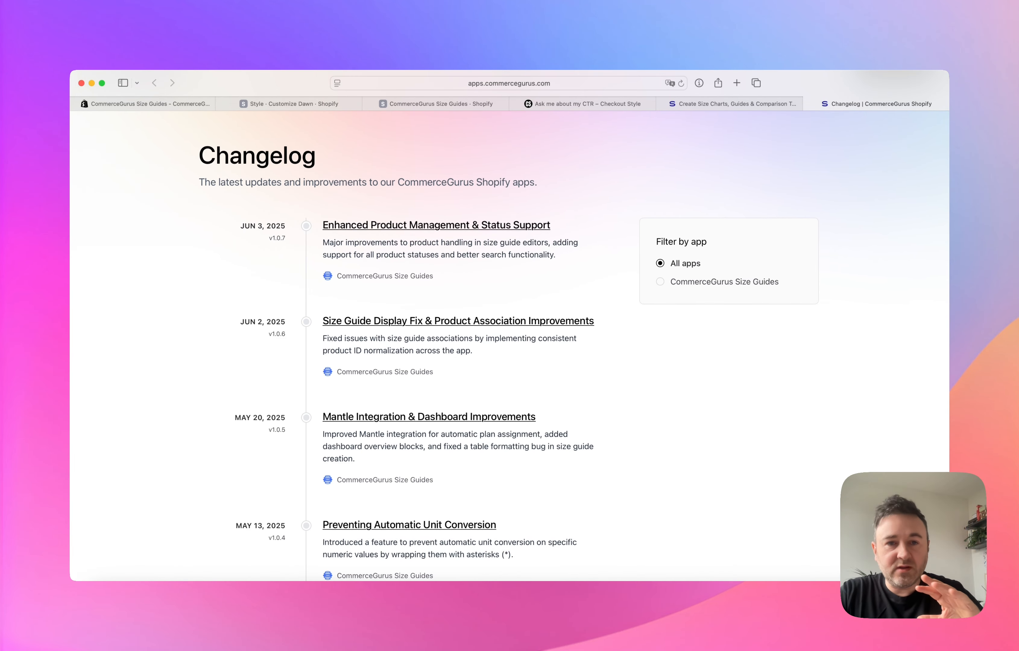
pyautogui.scroll(-1, 614, 236)
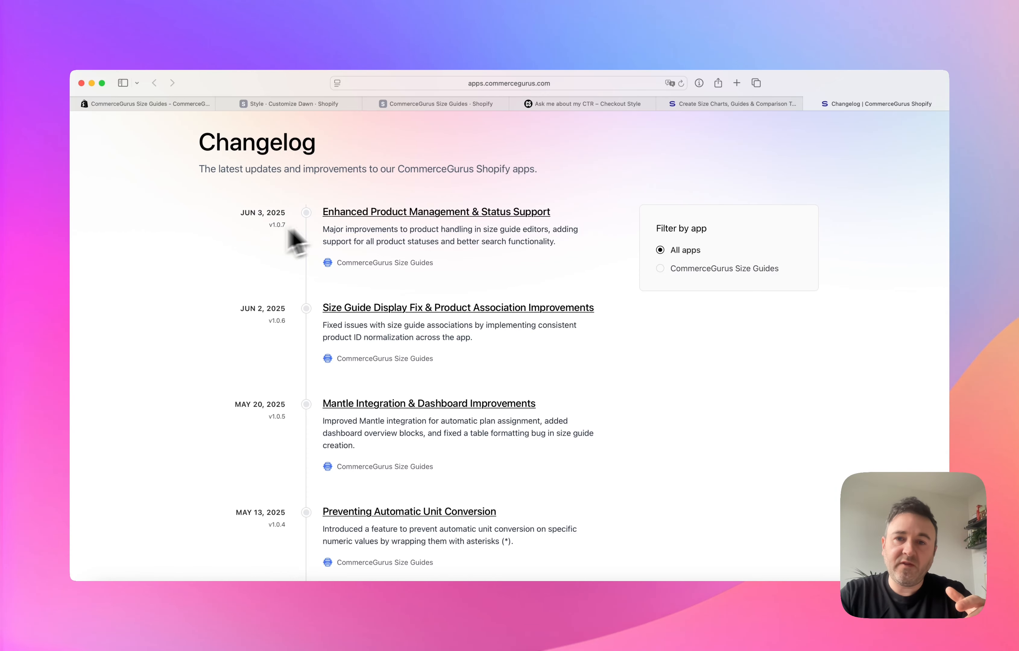